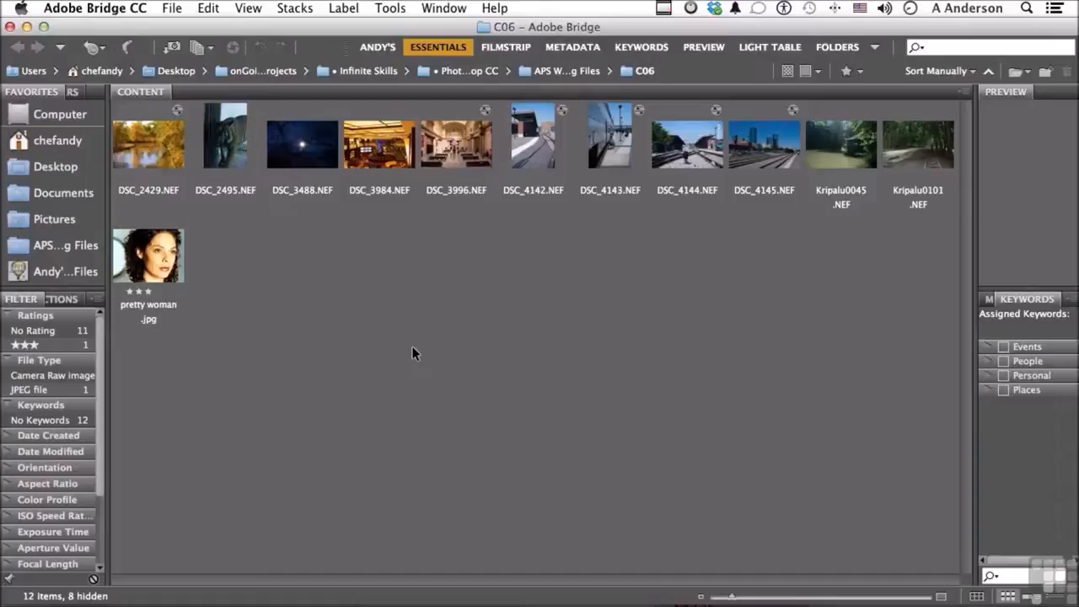
Open pretty woman.jpg in Camera Raw and show its Detail adjustments
{"action": "right_click", "coordinate": [155, 267]}
{"action": "left_click", "coordinate": [192, 239]}
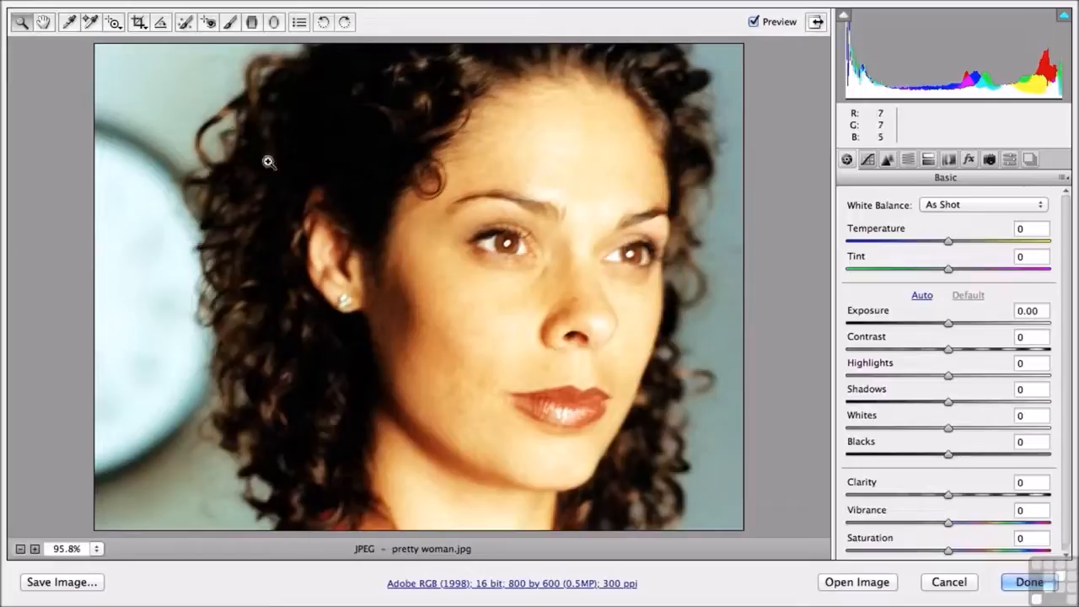
{"action": "left_click", "coordinate": [887, 159]}
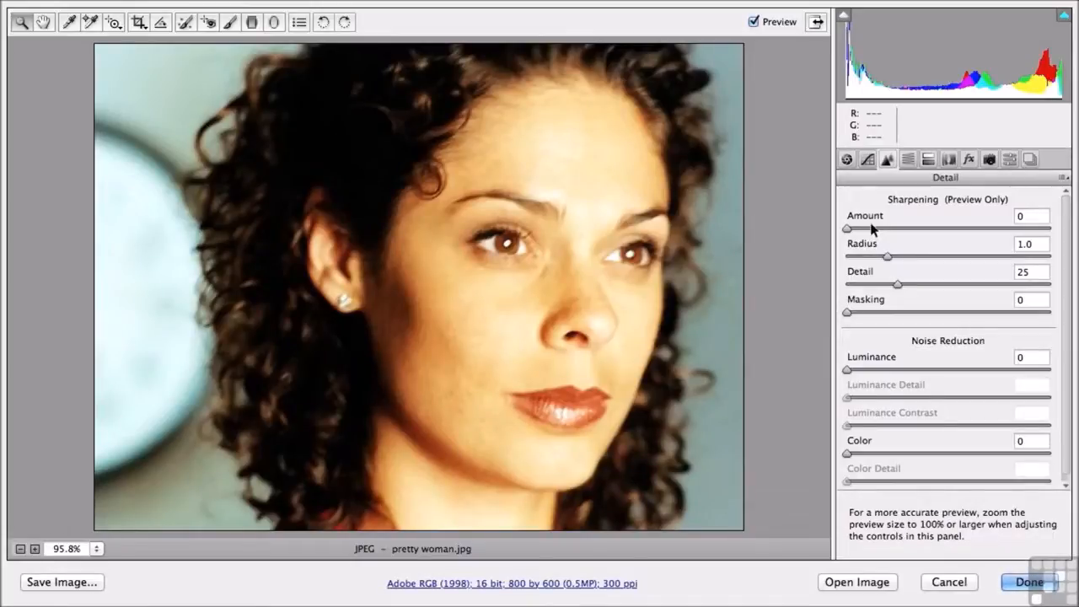
Set sharpening to Amount 98, Radius 1.0 and Detail 25, and compare the portrait with the preview off and on
{"action": "left_click_drag", "start_coordinate": [847, 229], "coordinate": [1061, 238]}
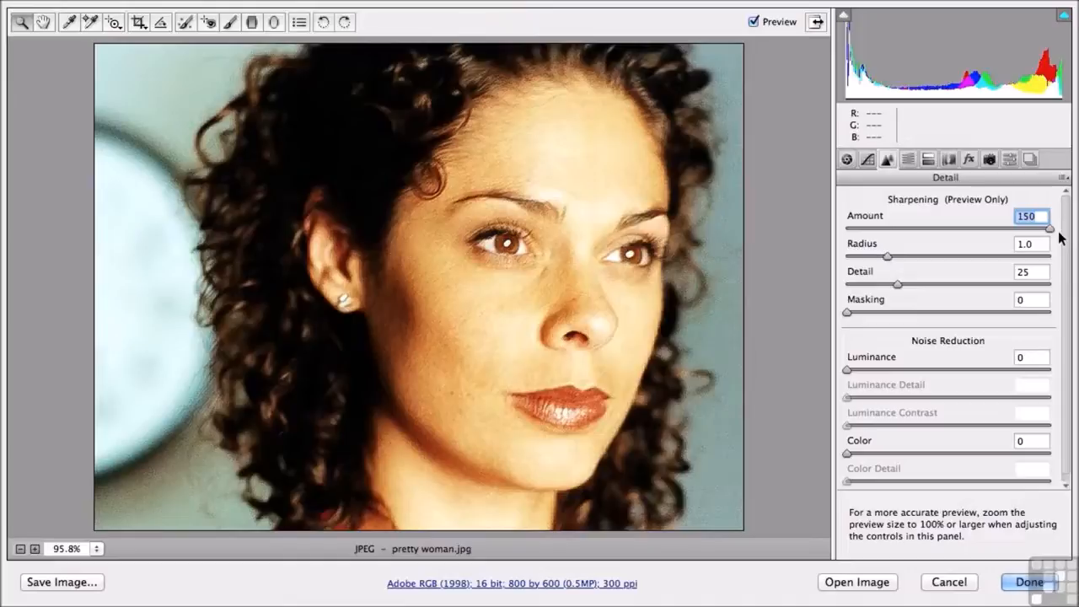
{"action": "left_click_drag", "start_coordinate": [1055, 234], "coordinate": [980, 226]}
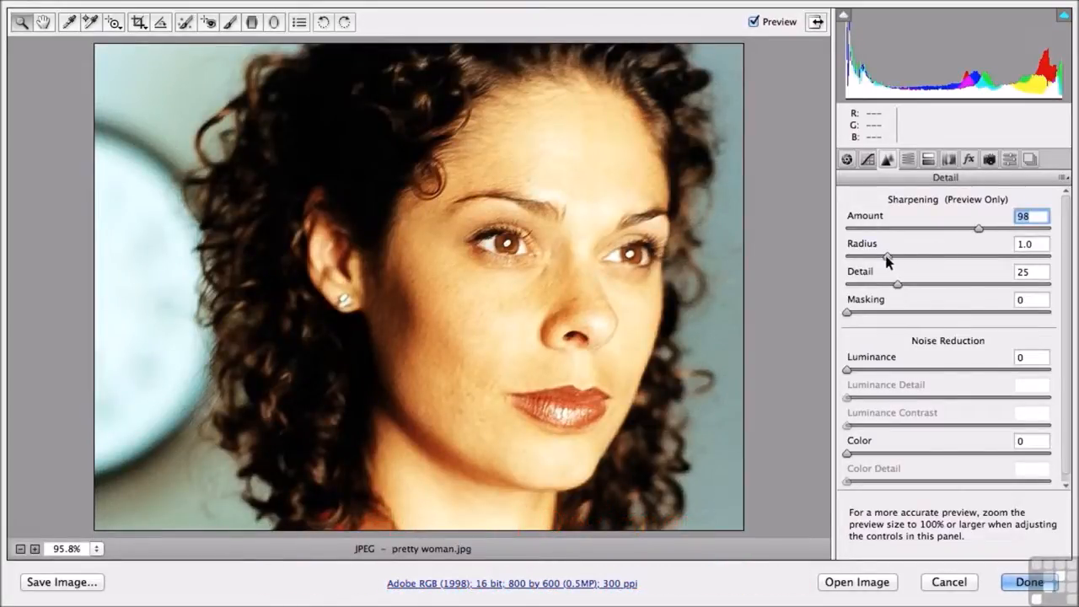
{"action": "mouse_move", "coordinate": [887, 257]}
{"action": "left_mouse_down"}
{"action": "mouse_move", "coordinate": [1049, 257]}
{"action": "mouse_move", "coordinate": [860, 255]}
{"action": "mouse_move", "coordinate": [892, 256]}
{"action": "left_mouse_up"}
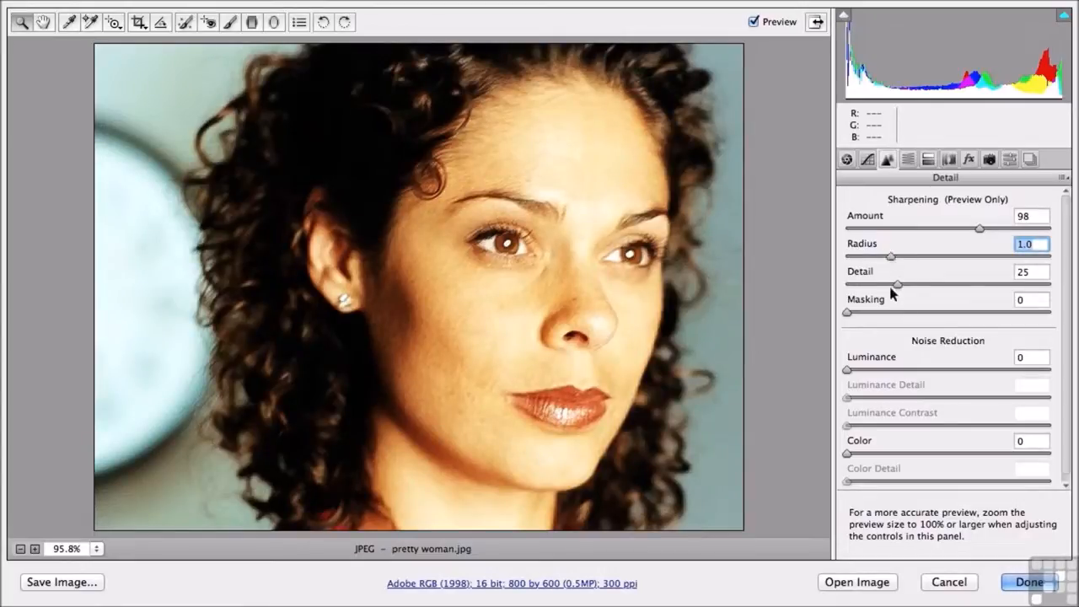
{"action": "mouse_move", "coordinate": [897, 286]}
{"action": "left_mouse_down"}
{"action": "mouse_move", "coordinate": [978, 288]}
{"action": "mouse_move", "coordinate": [847, 284]}
{"action": "mouse_move", "coordinate": [898, 288]}
{"action": "left_mouse_up"}
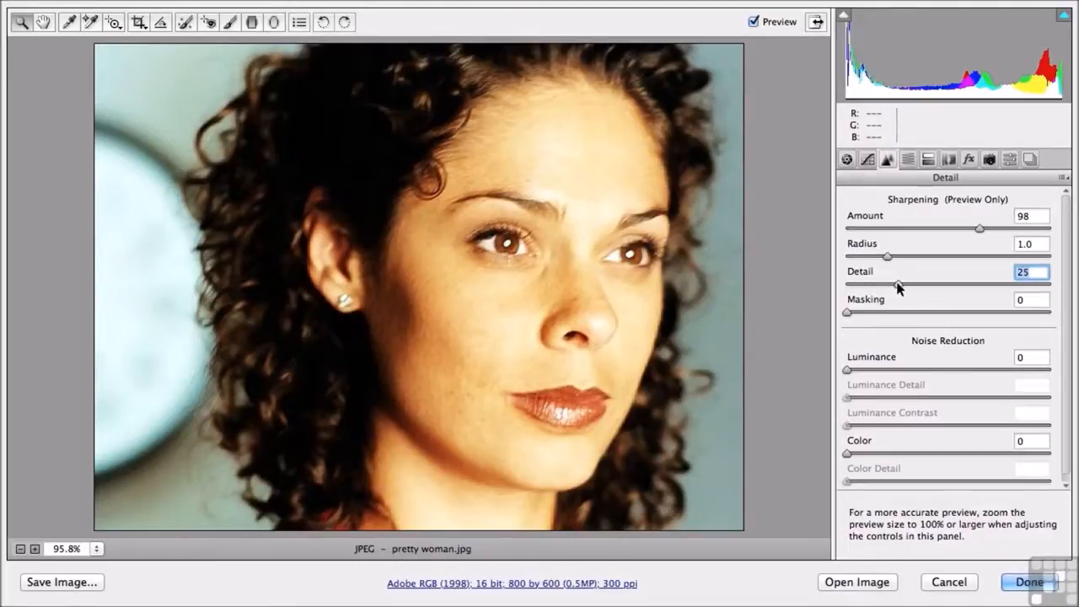
{"action": "left_click", "coordinate": [754, 22]}
{"action": "left_click", "coordinate": [754, 22]}
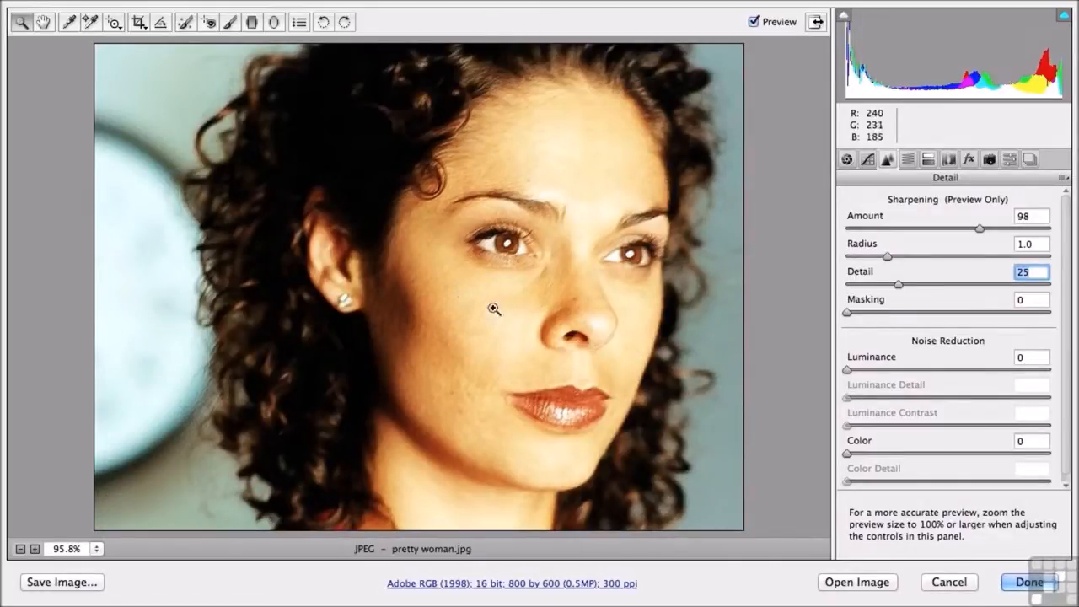
Set the sharpening Masking to 79 while checking the mask view, and compare the portrait with the preview off and on
{"action": "left_click", "coordinate": [846, 313]}
{"action": "left_click_drag", "start_coordinate": [845, 310], "coordinate": [950, 318]}
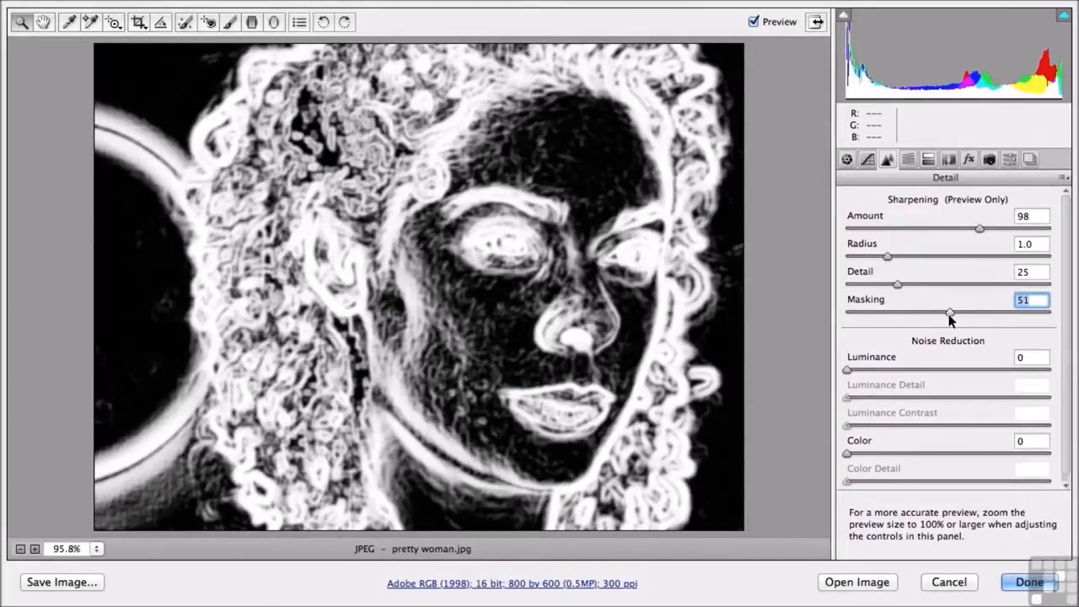
{"action": "left_click_drag", "start_coordinate": [950, 318], "coordinate": [1009, 319]}
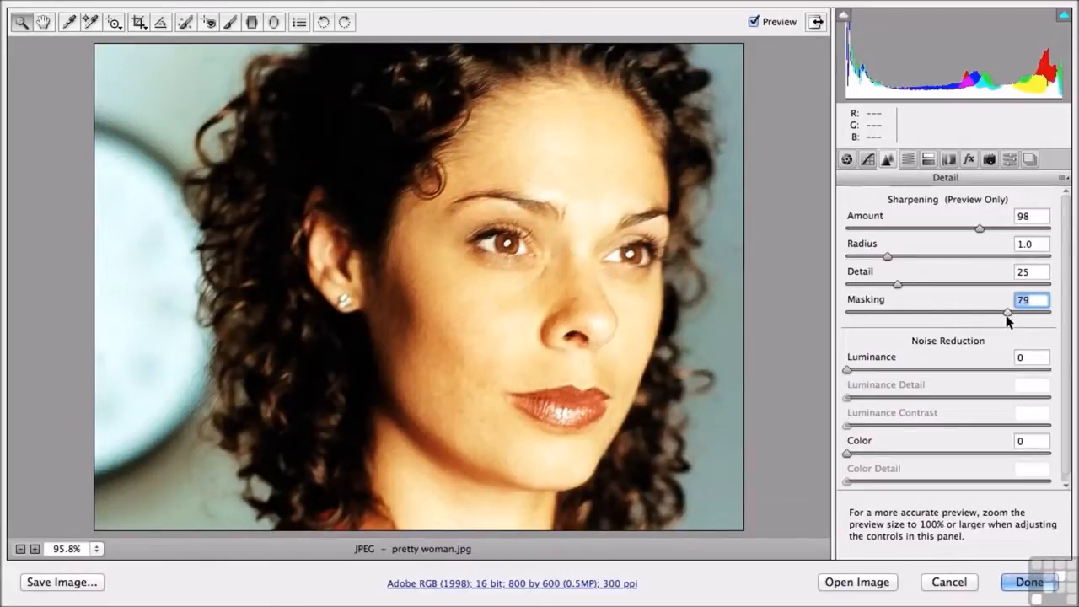
{"action": "left_click", "coordinate": [753, 22]}
{"action": "left_click", "coordinate": [753, 23]}
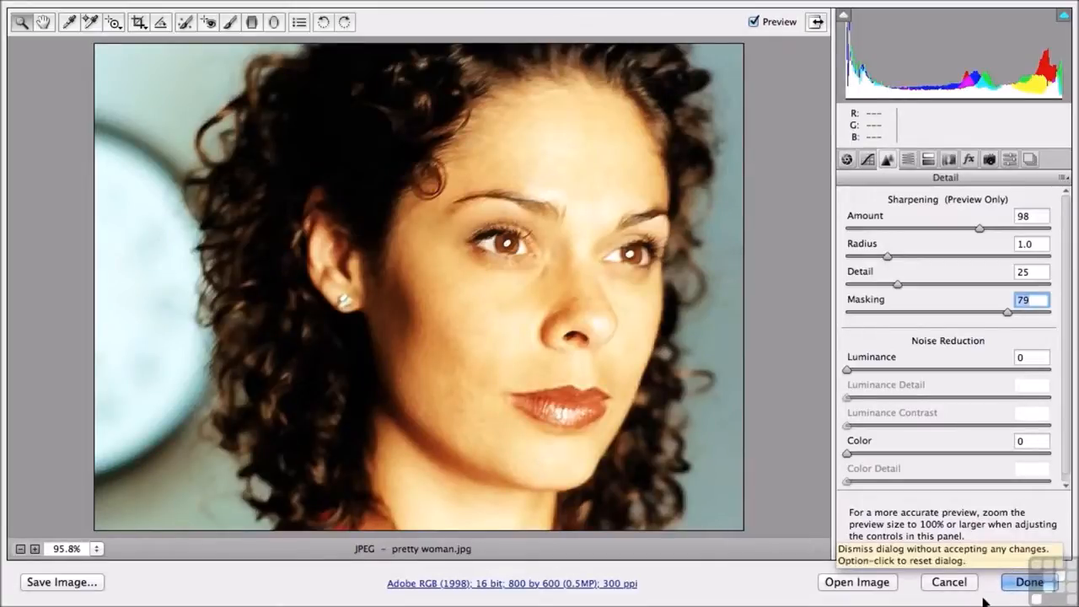
Open the save options for the image and review the available file-naming components and file extensions
{"action": "left_click", "coordinate": [59, 582]}
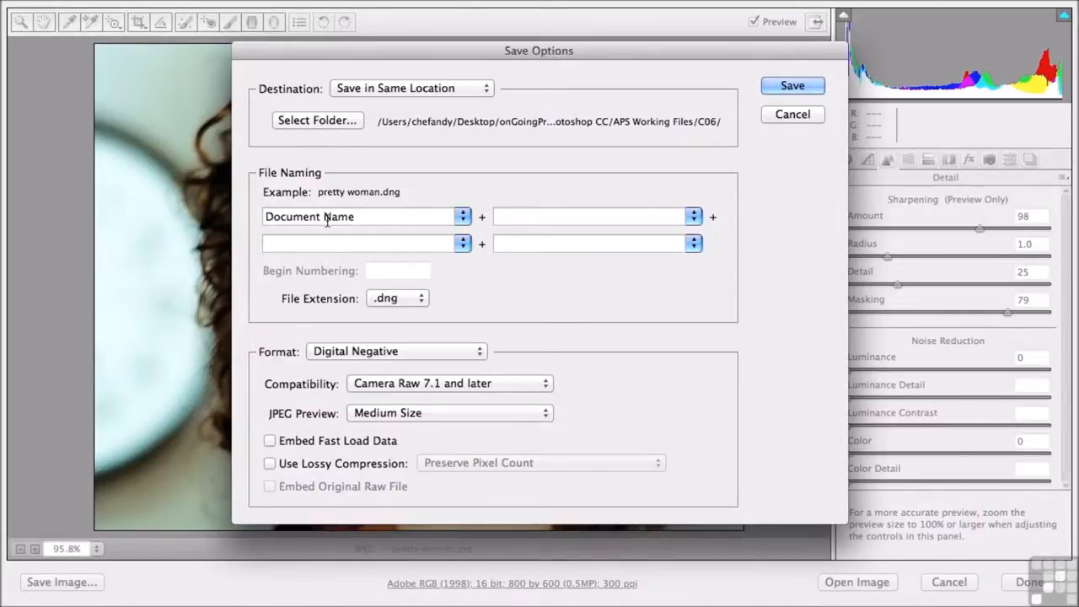
{"action": "left_click", "coordinate": [693, 219]}
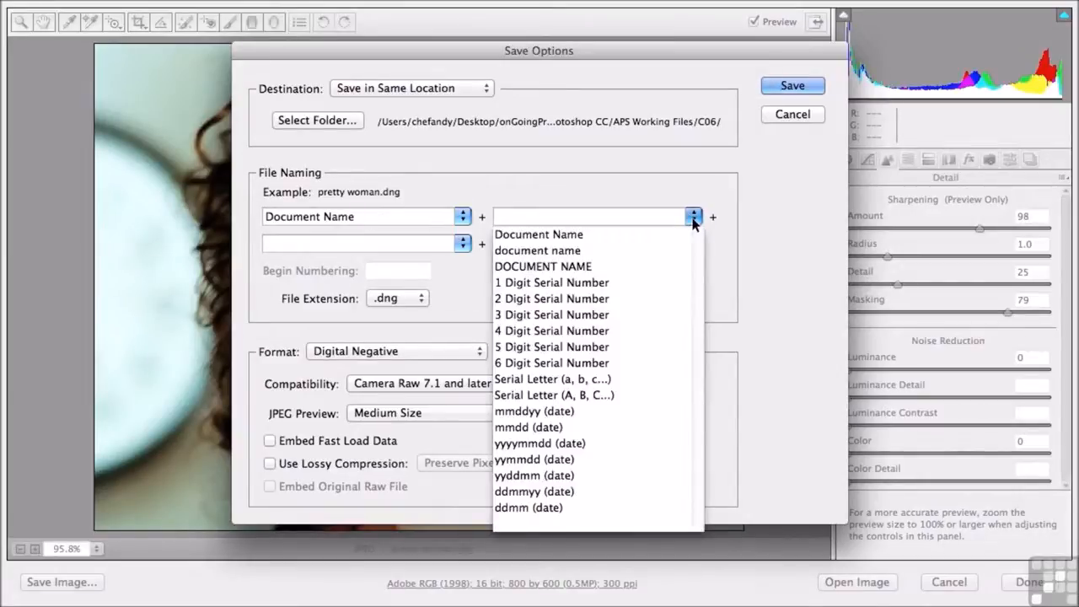
{"action": "left_click", "coordinate": [683, 191]}
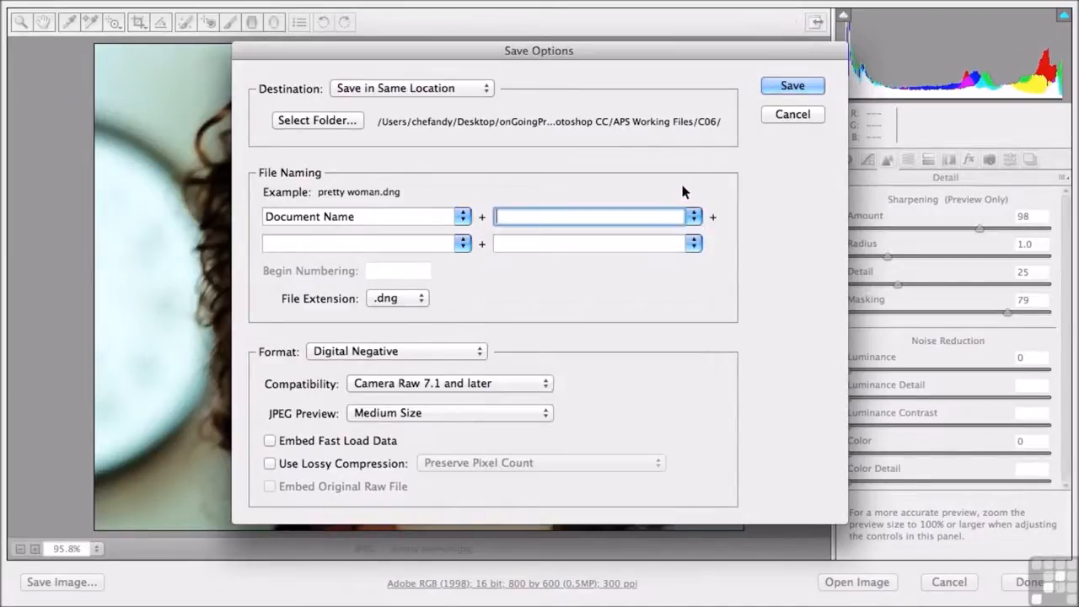
{"action": "left_click", "coordinate": [421, 298]}
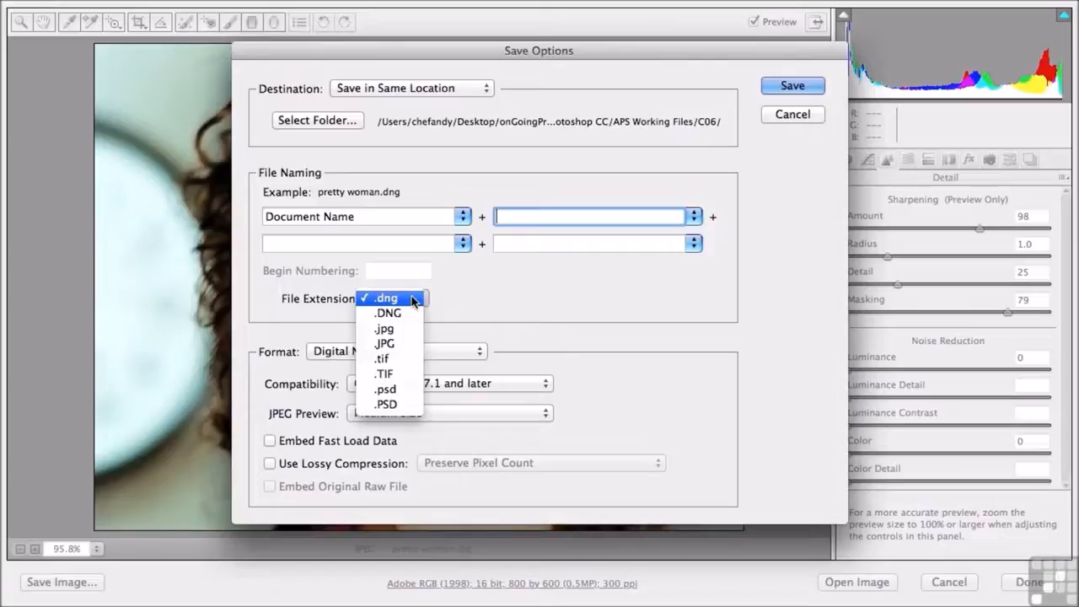
{"action": "left_click", "coordinate": [528, 306]}
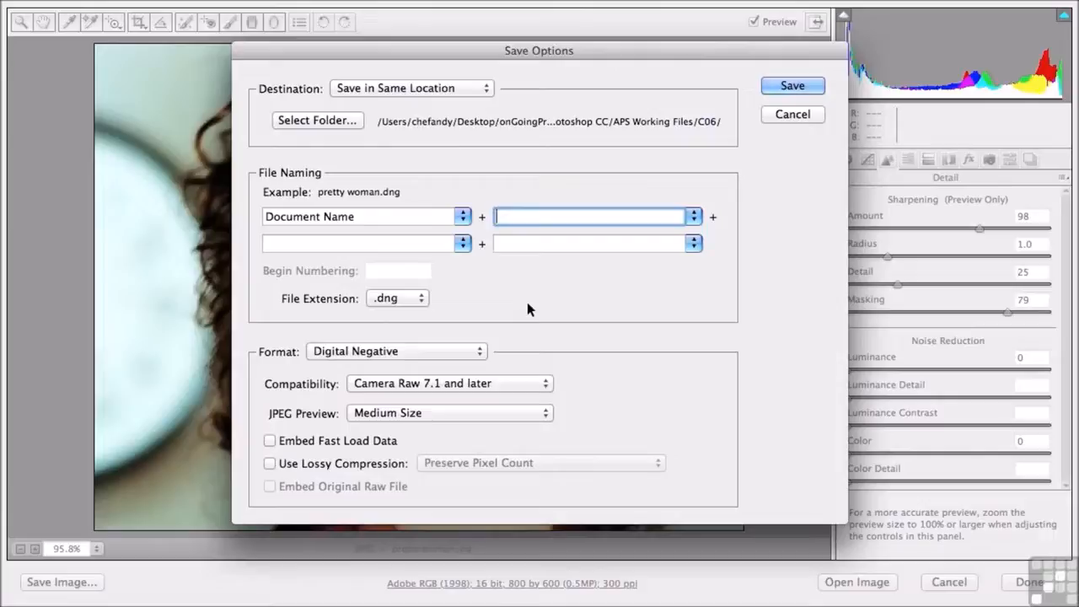
Set the Digital Negative options to Camera Raw 7.1 and later compatibility, Full Size JPEG preview and embedded fast load data
{"action": "left_click", "coordinate": [401, 385]}
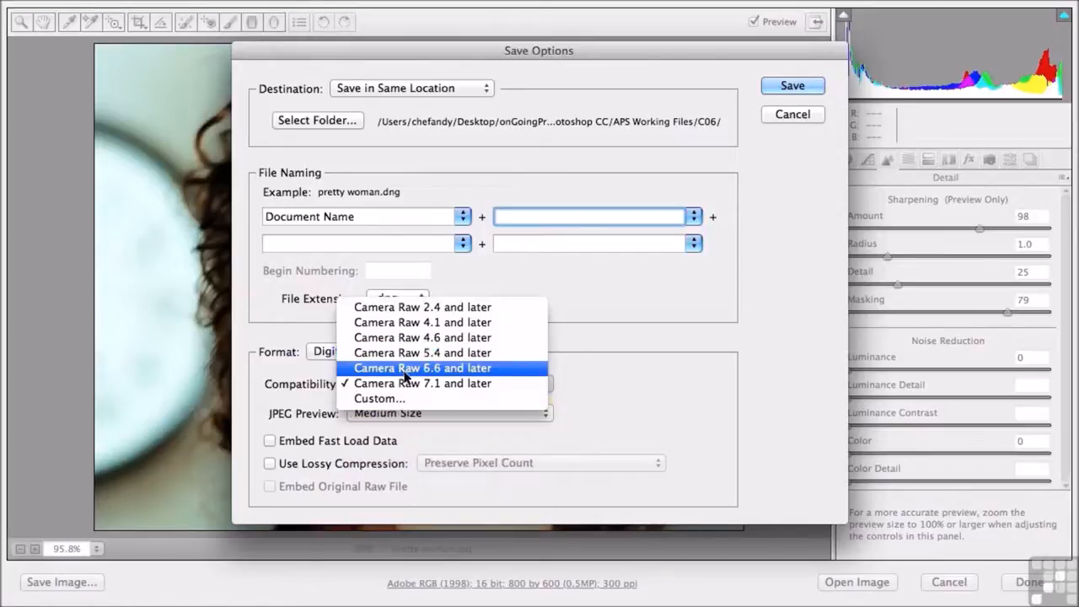
{"action": "left_click", "coordinate": [403, 383]}
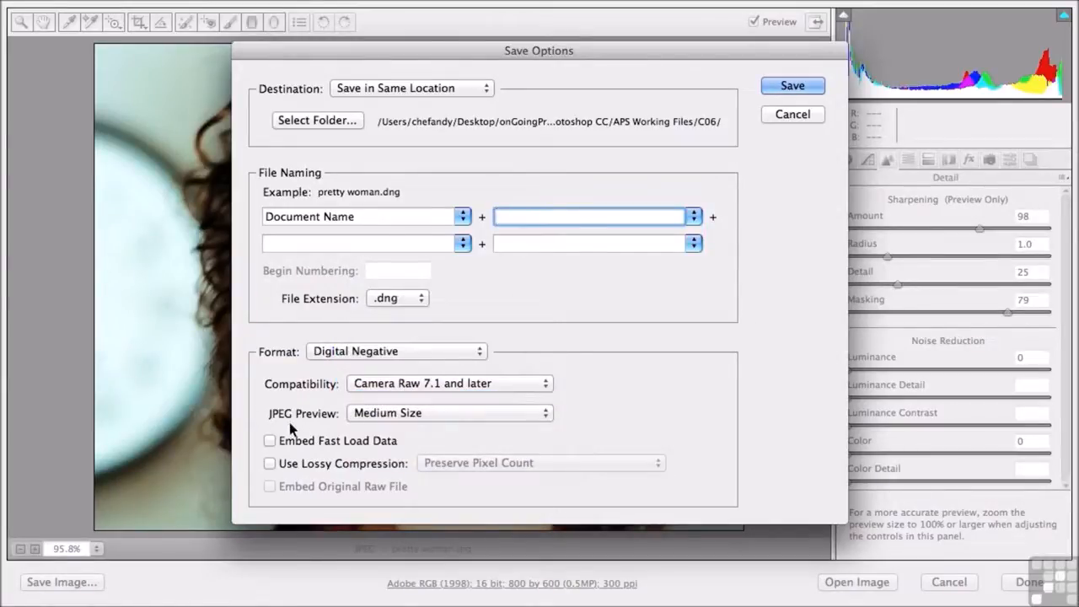
{"action": "left_click", "coordinate": [412, 413]}
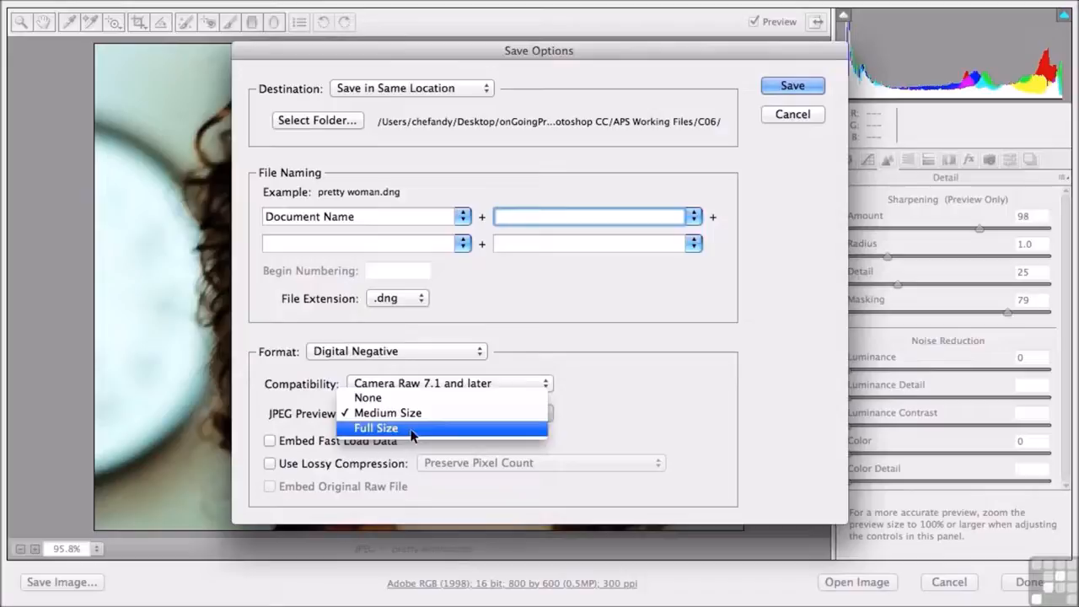
{"action": "left_click", "coordinate": [411, 428]}
{"action": "left_click", "coordinate": [343, 442]}
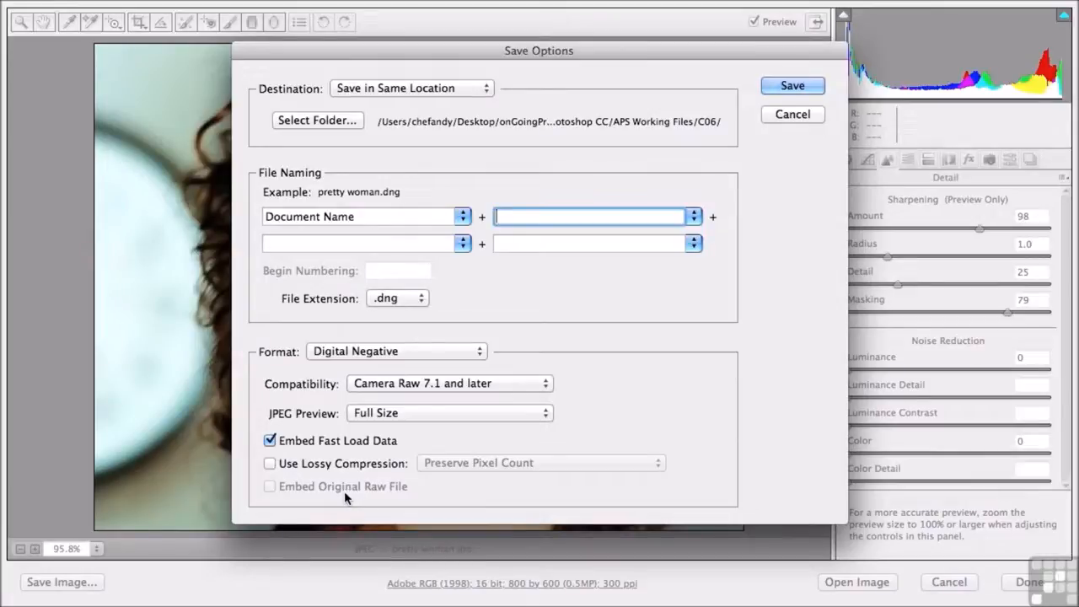
Change the file extension to .jpg and set the JPEG quality to Low (1-4)
{"action": "left_click", "coordinate": [385, 299]}
{"action": "left_click", "coordinate": [388, 328]}
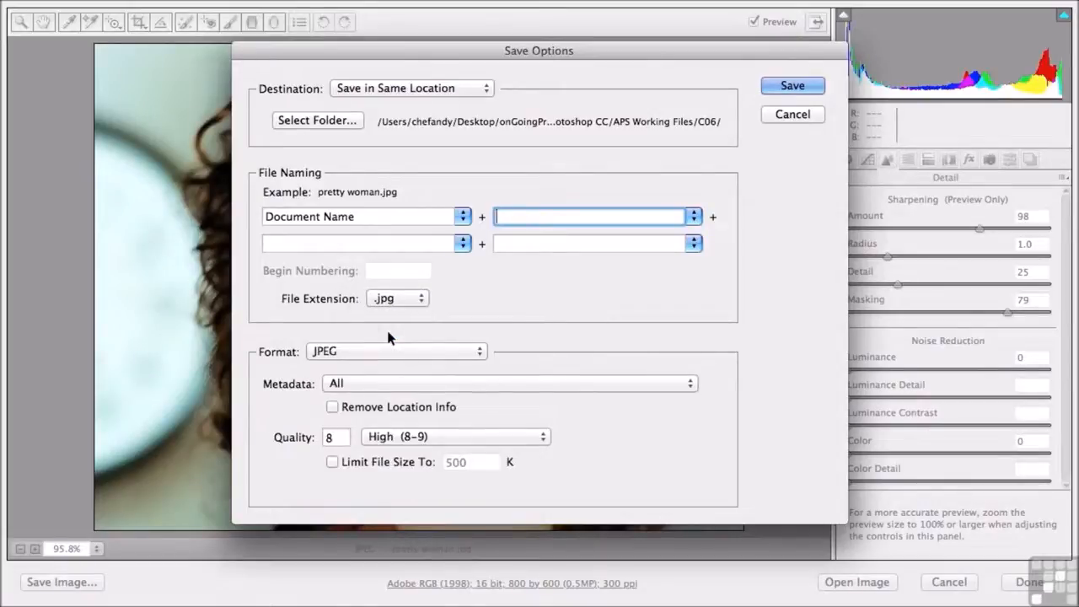
{"action": "left_click", "coordinate": [426, 434]}
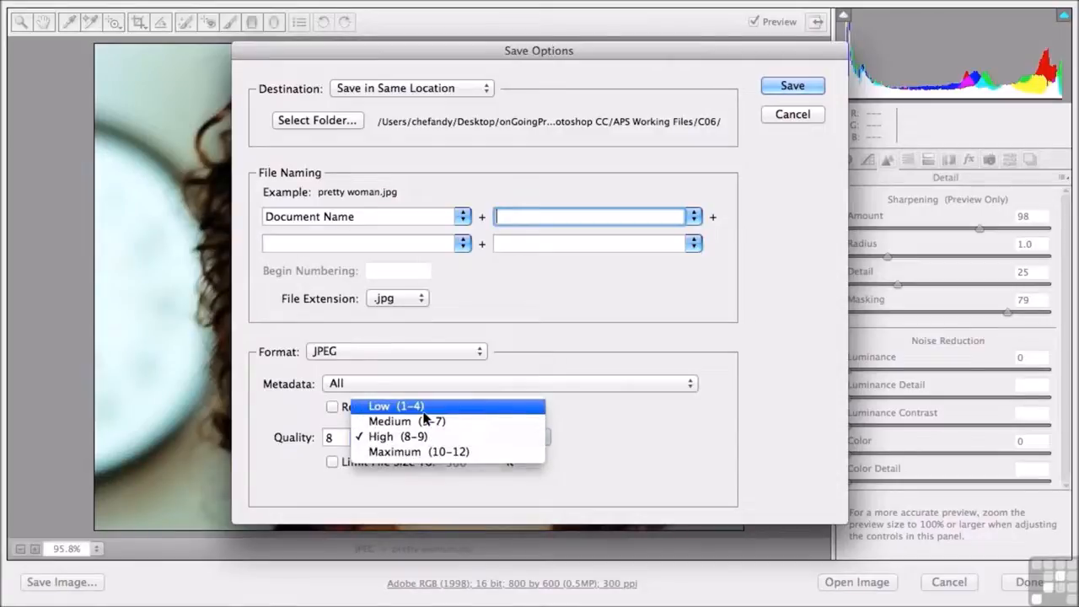
{"action": "left_click", "coordinate": [424, 410]}
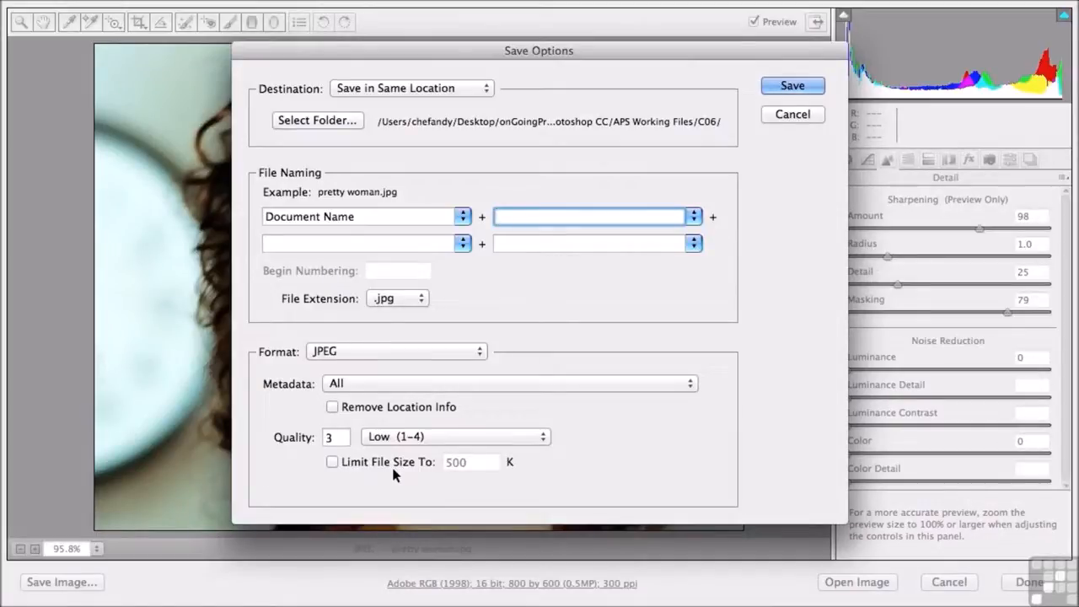
Change the save format to TIFF and review its compression choices, leaving None selected
{"action": "left_click", "coordinate": [424, 351]}
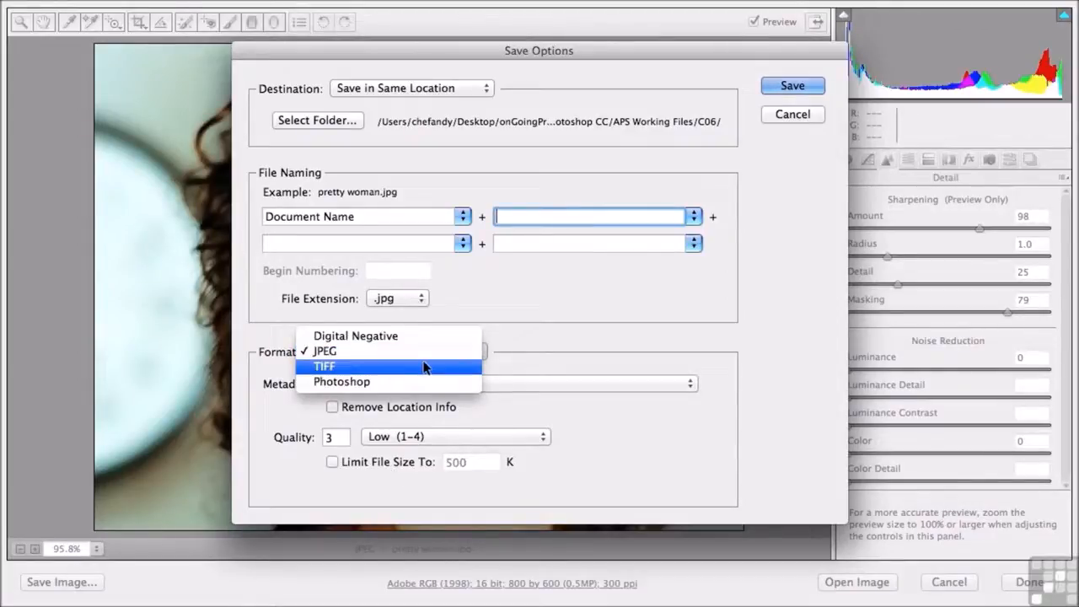
{"action": "left_click", "coordinate": [424, 367]}
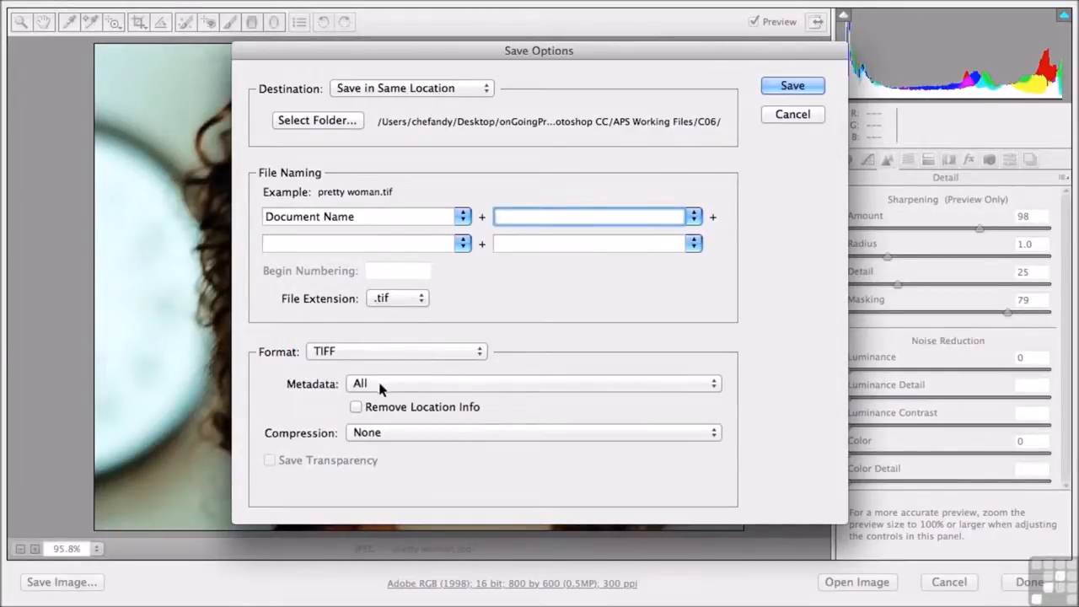
{"action": "left_click", "coordinate": [368, 432]}
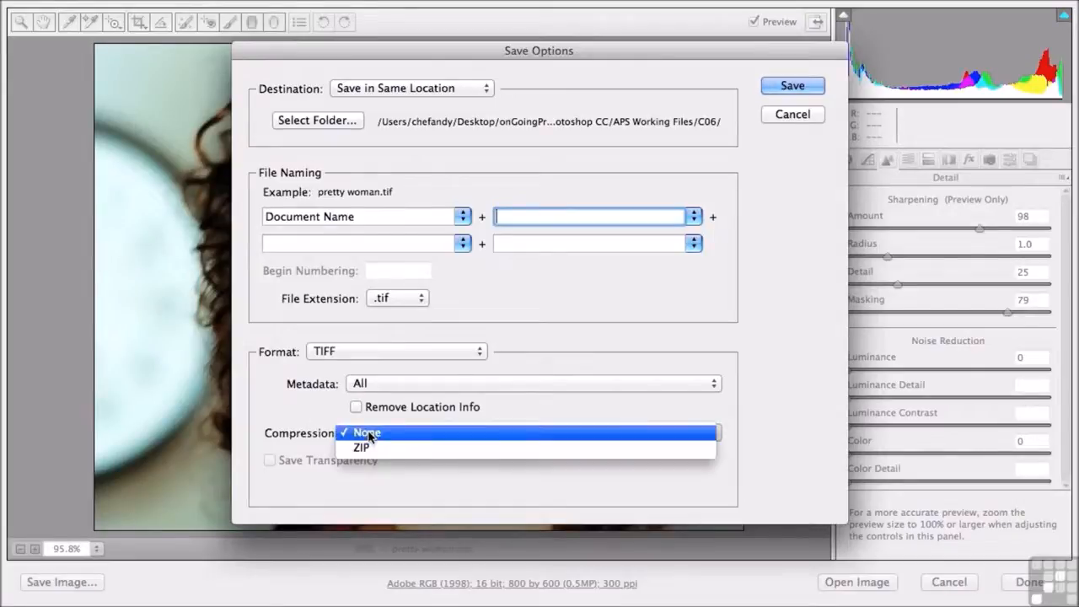
{"action": "left_click", "coordinate": [436, 466]}
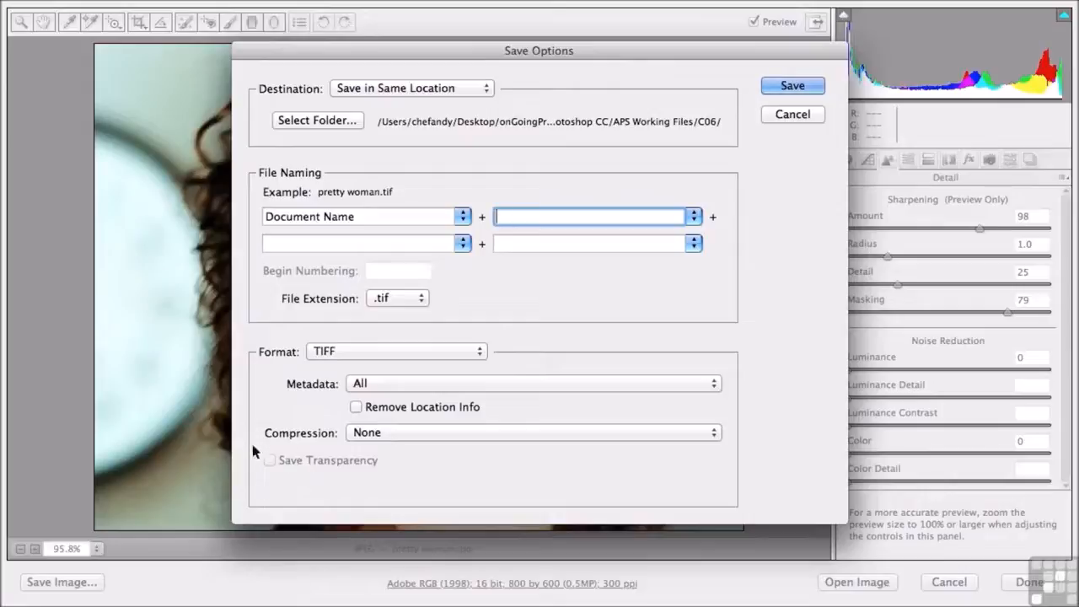
Change the save format to Photoshop
{"action": "left_click", "coordinate": [333, 358]}
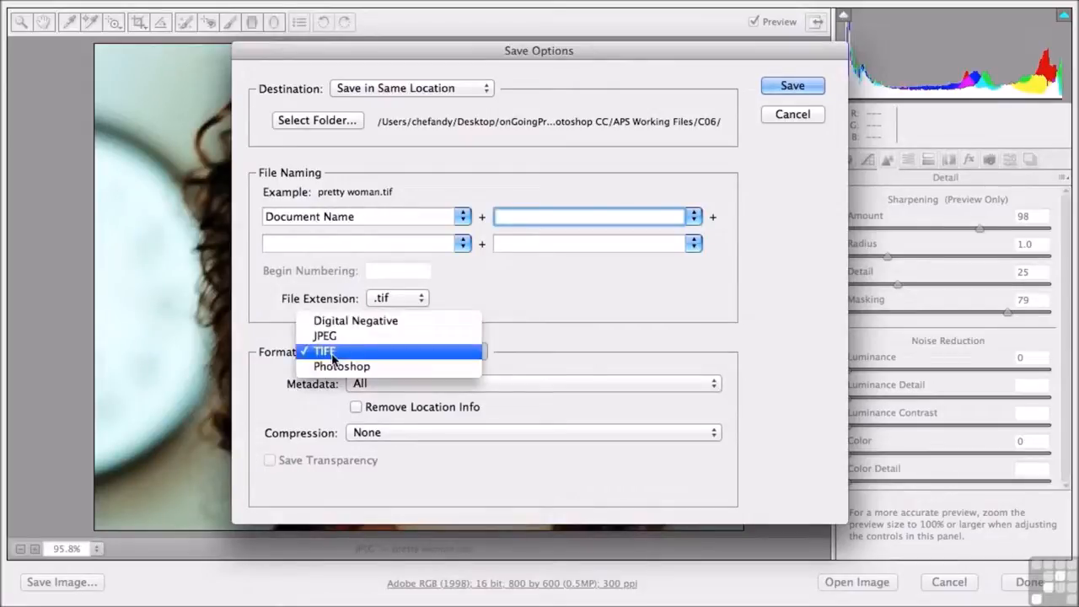
{"action": "left_click", "coordinate": [331, 364]}
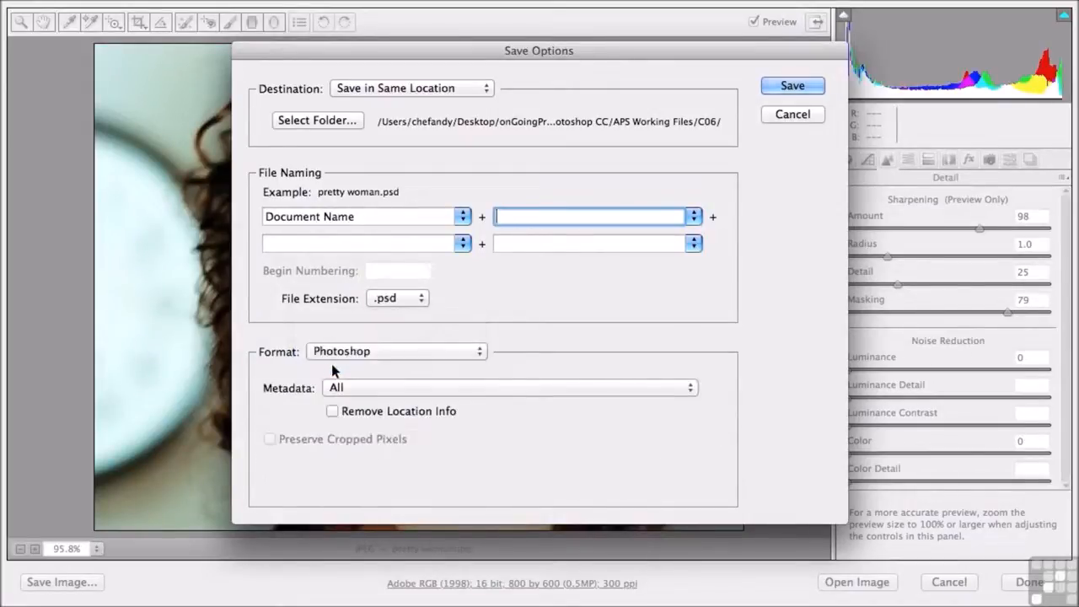